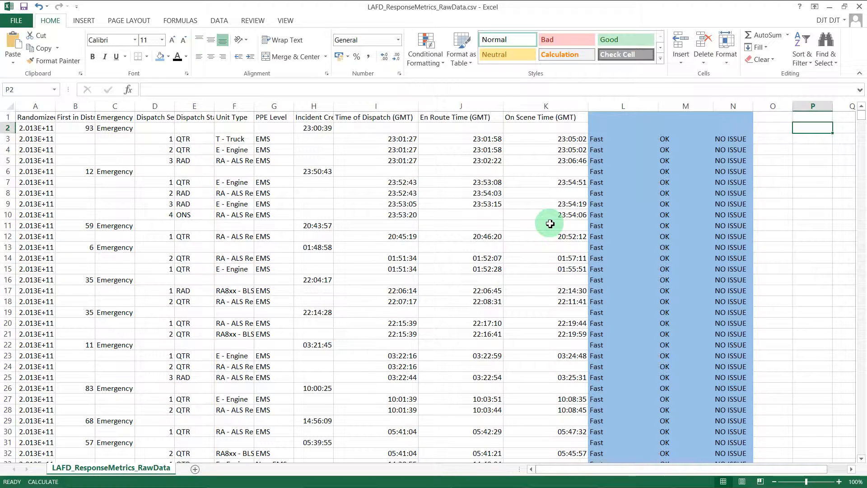
Step: Inspect the formulas in L3, M3 and N3 and scroll through the sheet to its last row and back
left_click(639, 144)
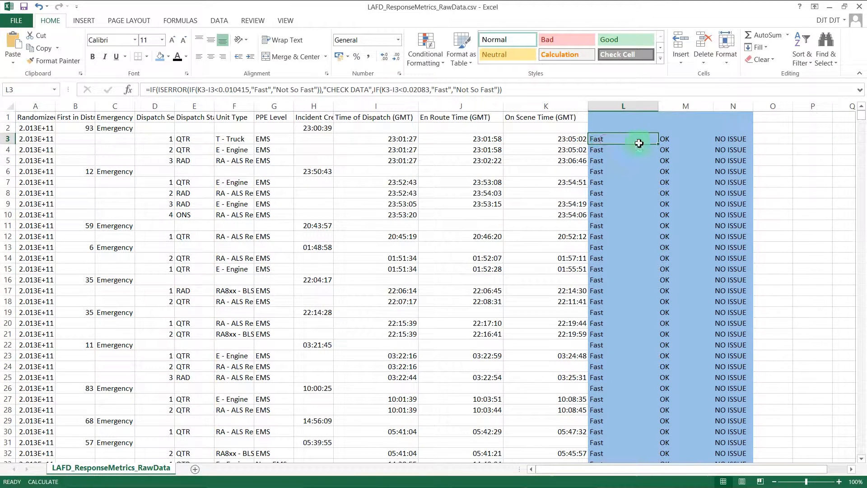
left_click(681, 138)
left_click(724, 139)
left_click(663, 138)
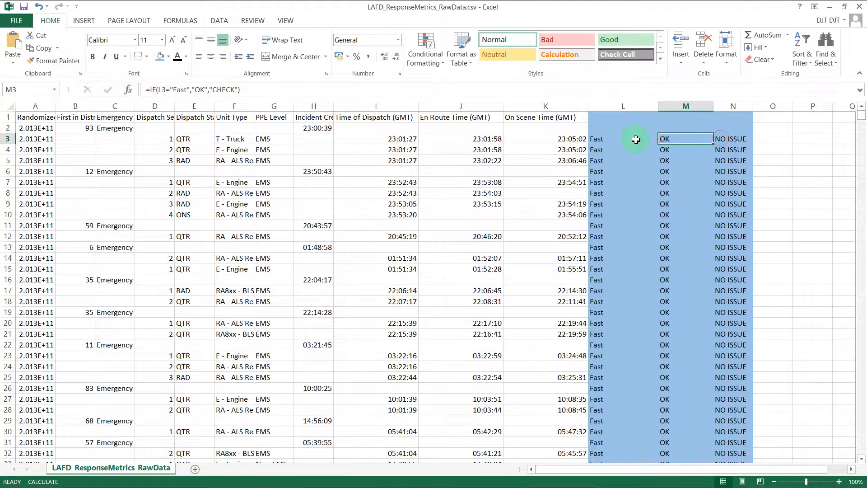
left_click(633, 139)
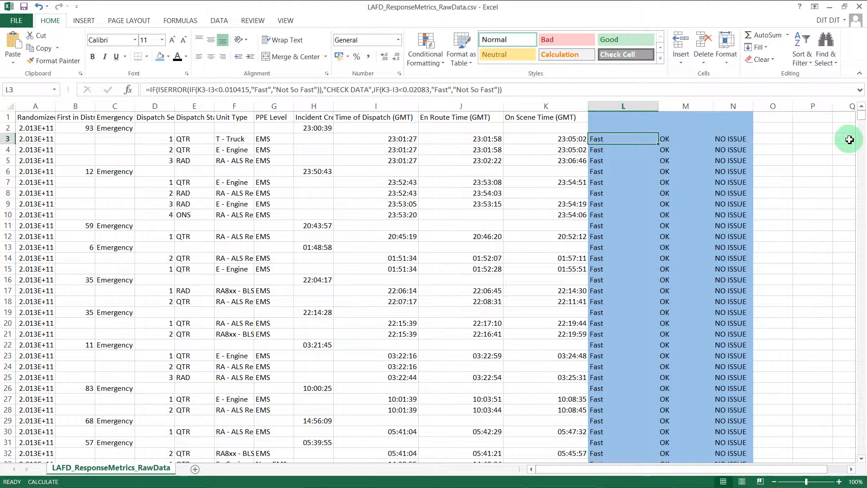
left_click_drag(860, 115, 855, 466)
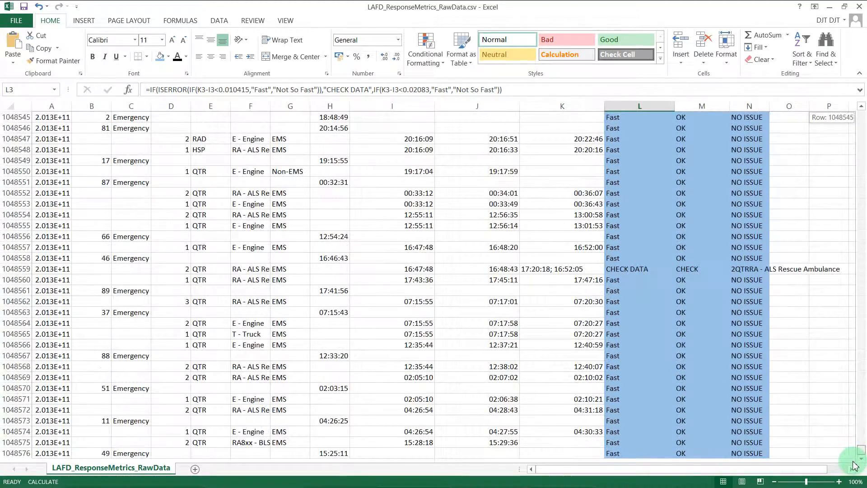
left_click_drag(855, 465, 860, 113)
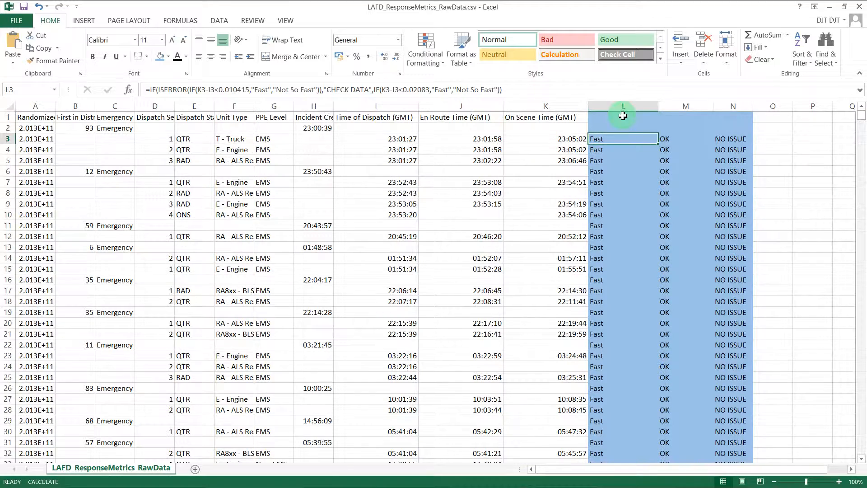
Step: Select columns L to N and review the row 3 formulas of each column again
left_click_drag(616, 107, 743, 108)
left_click(623, 138)
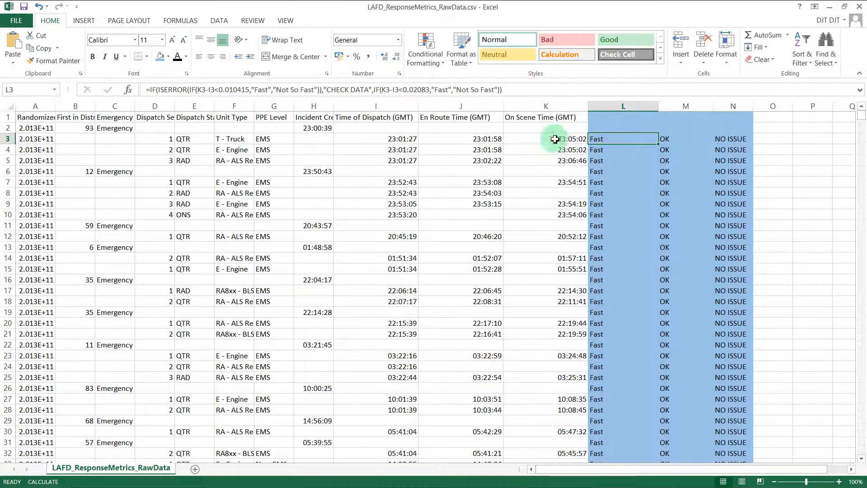
left_click(603, 105)
left_click(606, 138)
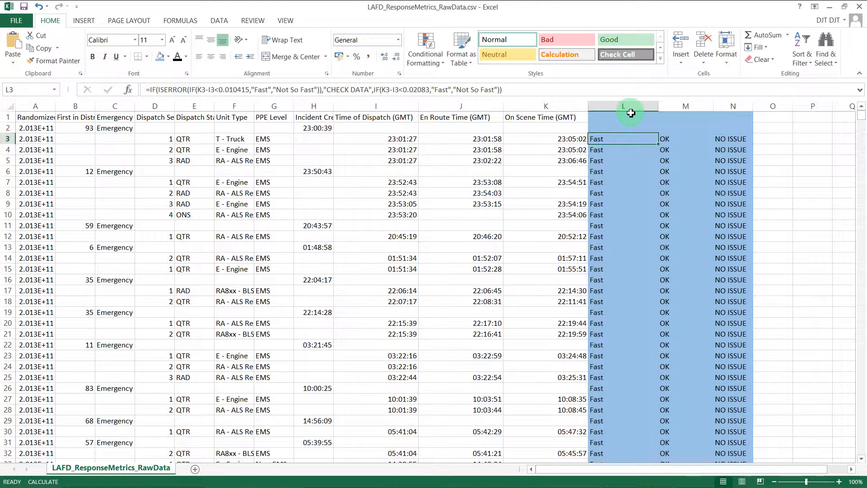
left_click(673, 139)
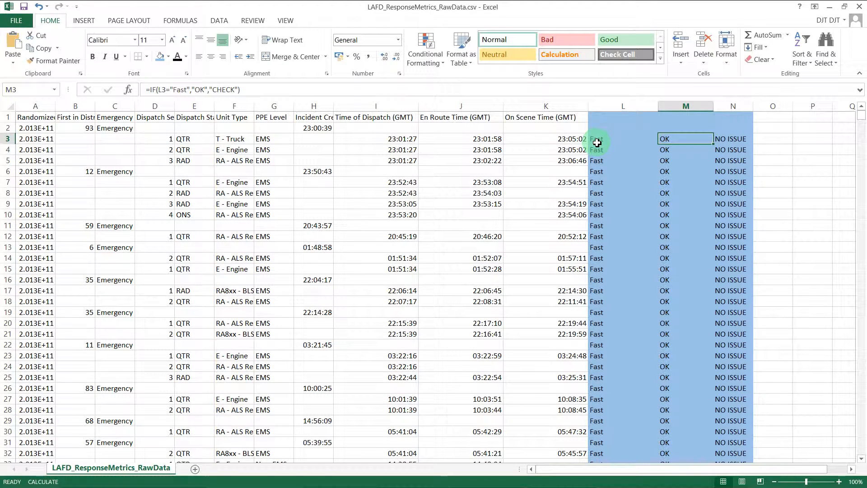
left_click(731, 142)
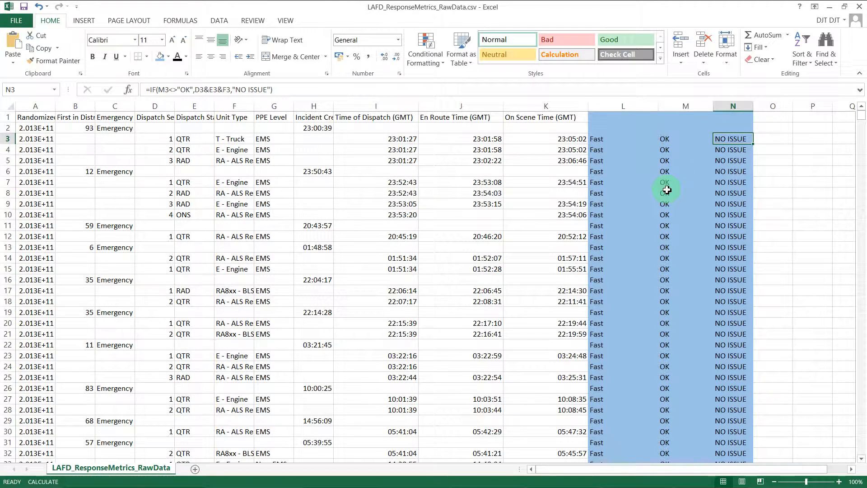
left_click(601, 140)
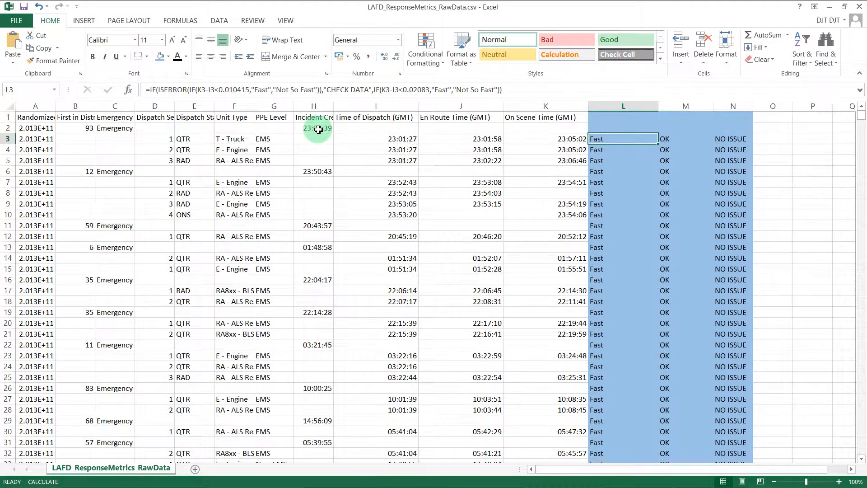
Step: Change the L3 formula to subtract J3 instead of I3 in both time comparisons and fill it down the column
left_click(215, 88)
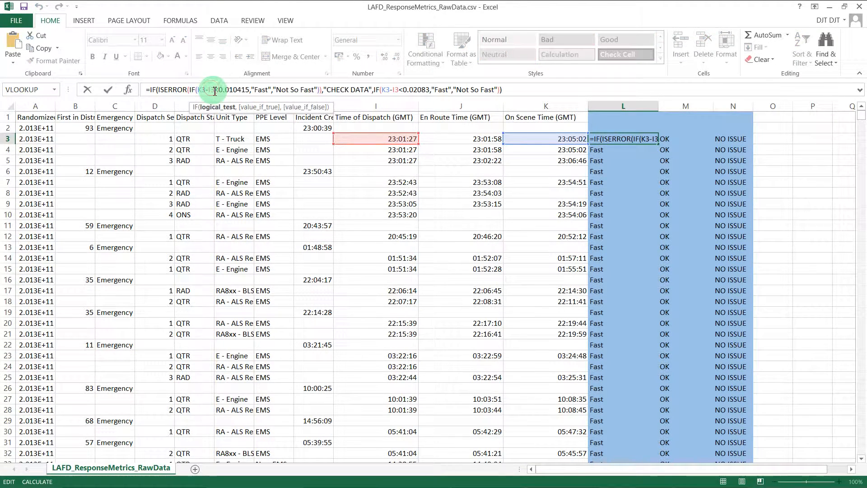
key("BackSpace")
type("j")
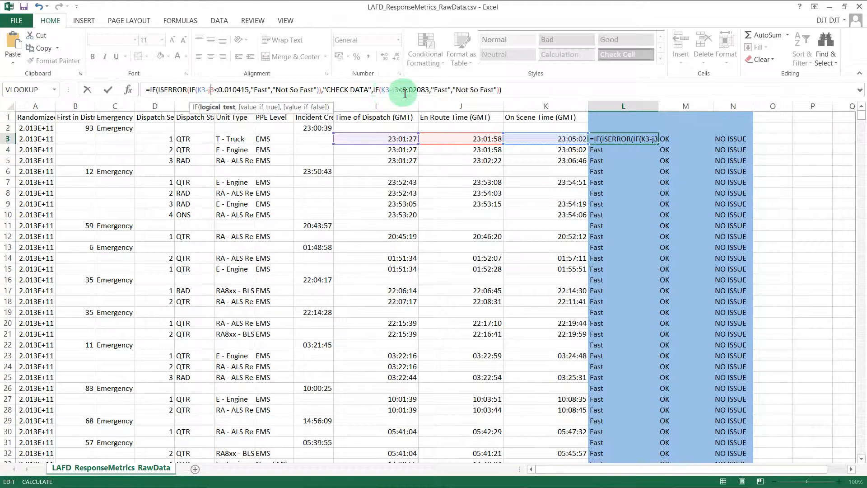
left_click(394, 90)
key("BackSpace")
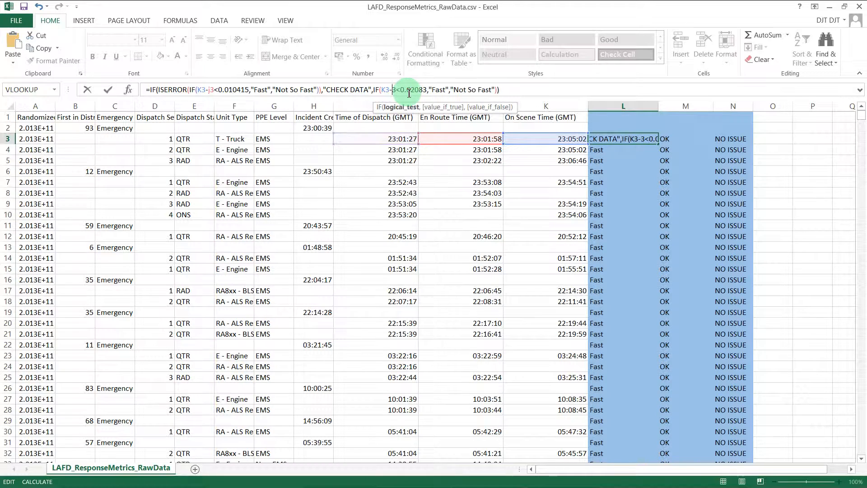
type("j")
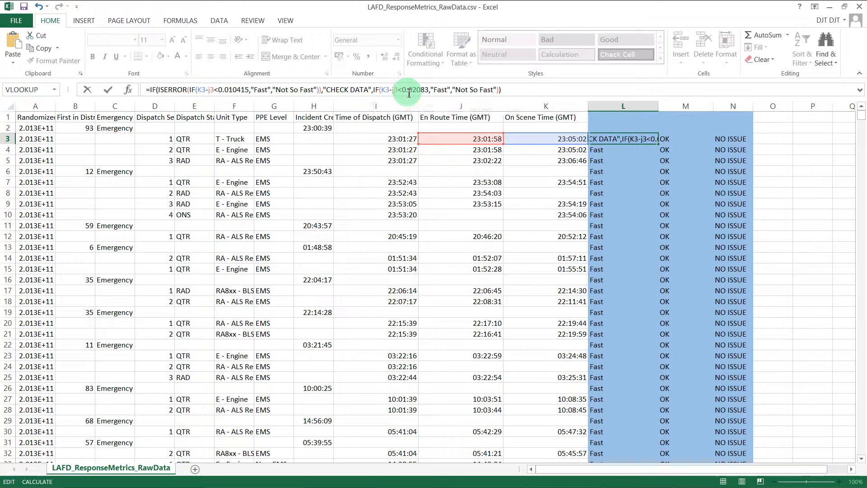
key("Return")
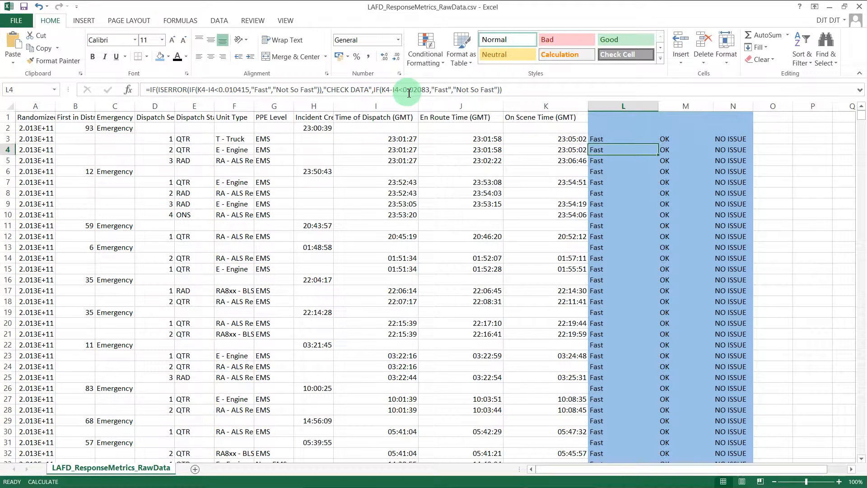
left_click(634, 139)
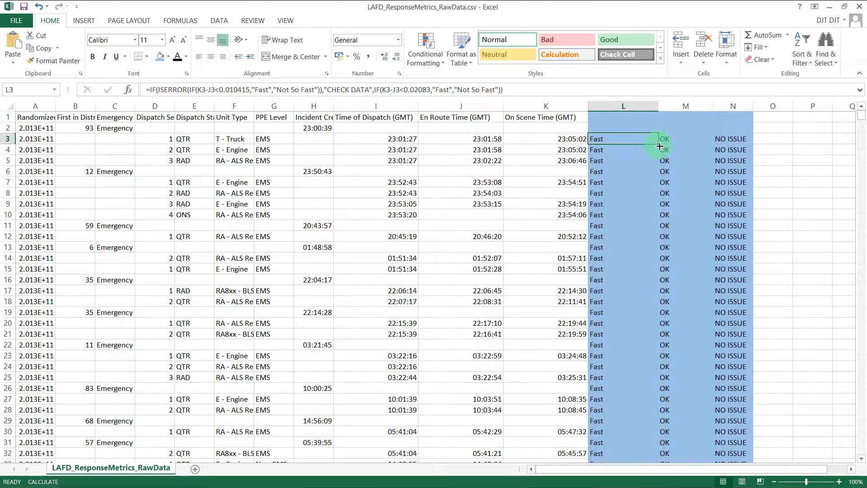
double_click(660, 146)
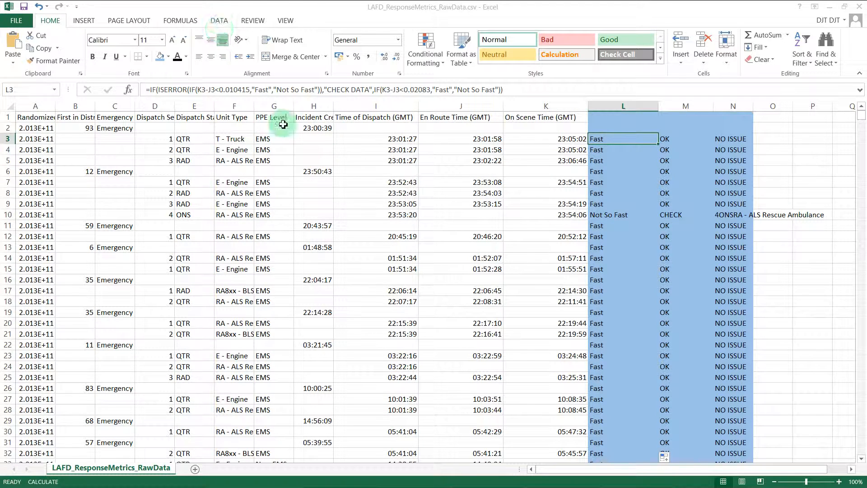
Step: Set the workbook's calculation option to Manual
left_click(187, 20)
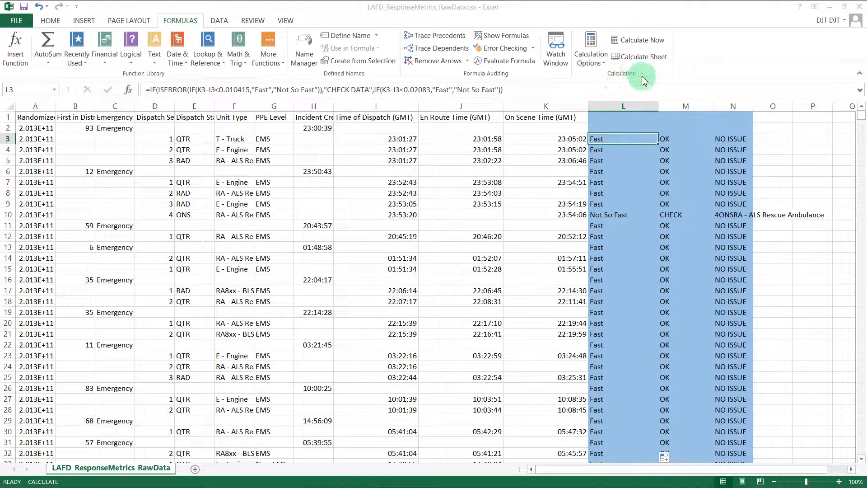
left_click(595, 61)
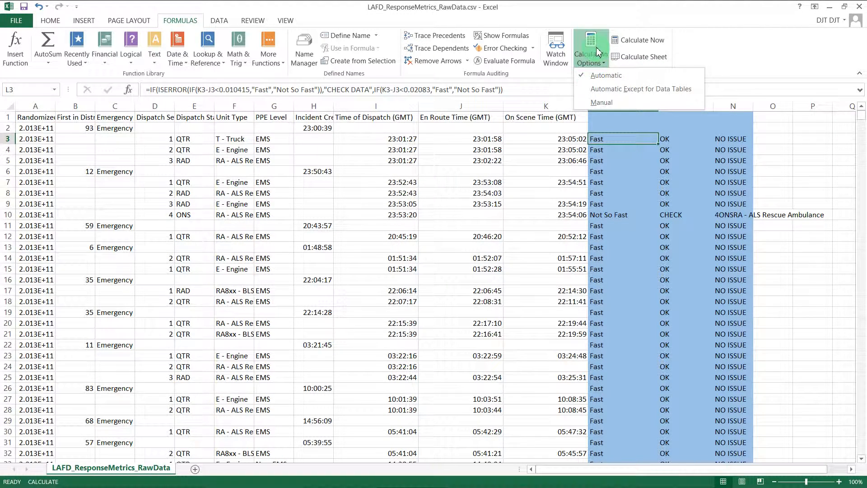
left_click(607, 103)
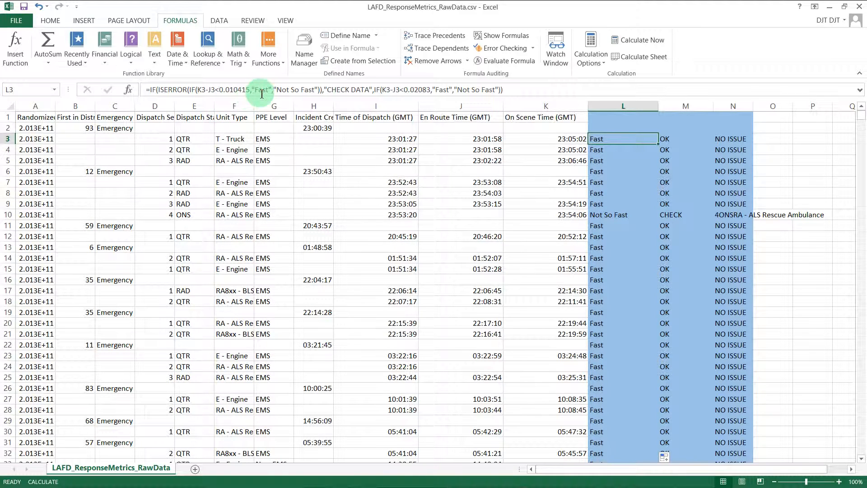
Step: Change the L3 formula back to subtract I3 instead of J3 in both time comparisons
left_click(231, 90)
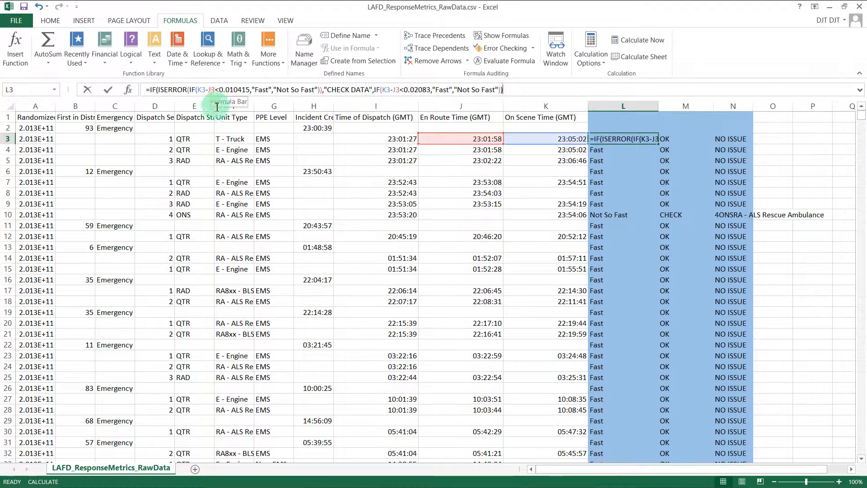
key("Delete")
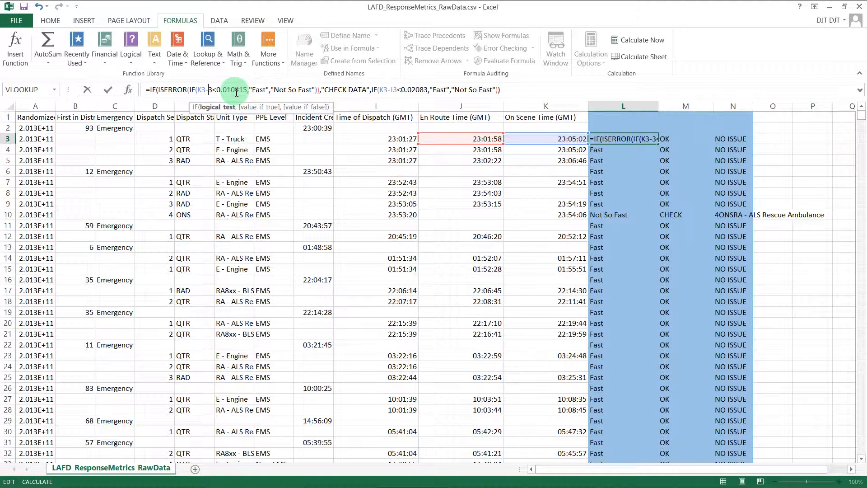
type("i")
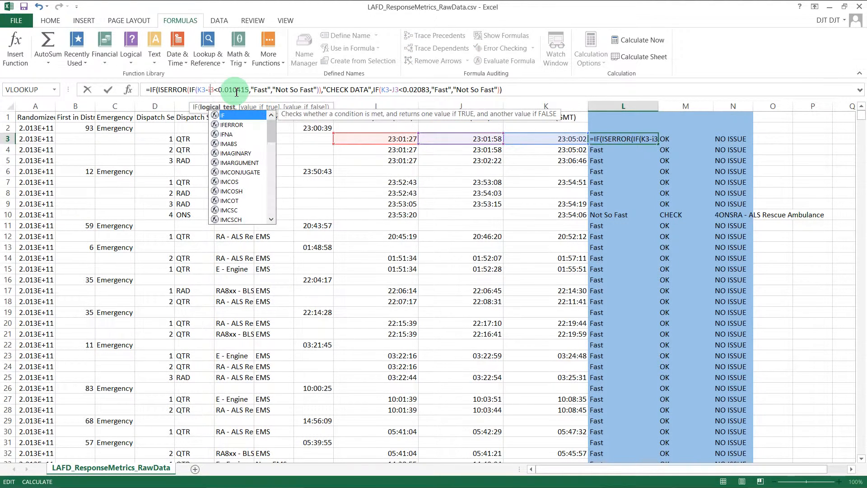
left_click(397, 91)
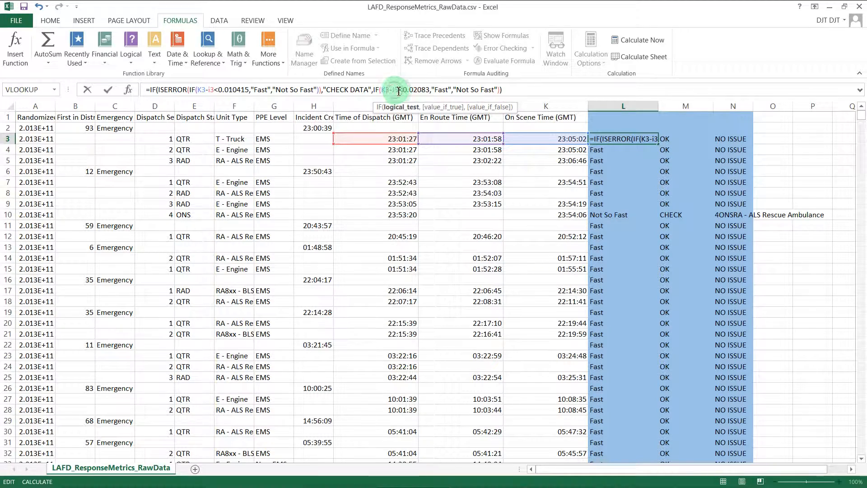
key("Delete")
type("i")
key("Return")
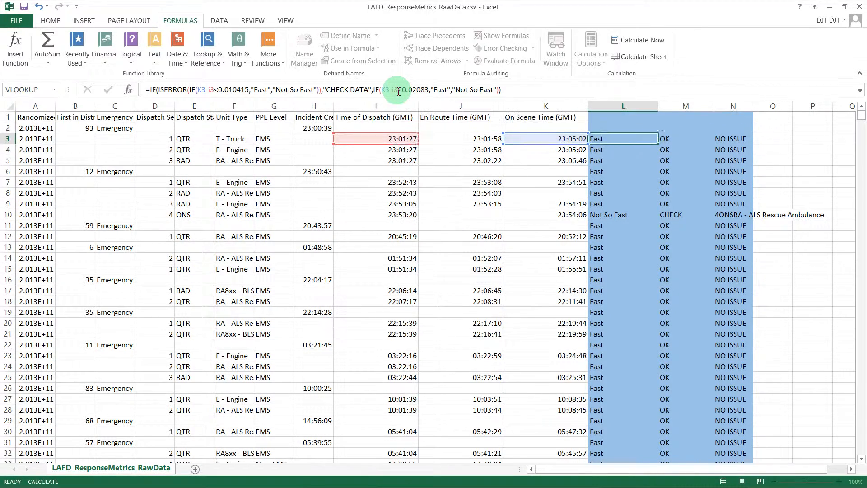
Step: Fill the L3 formula down the column and recalculate the sheet
left_click(613, 140)
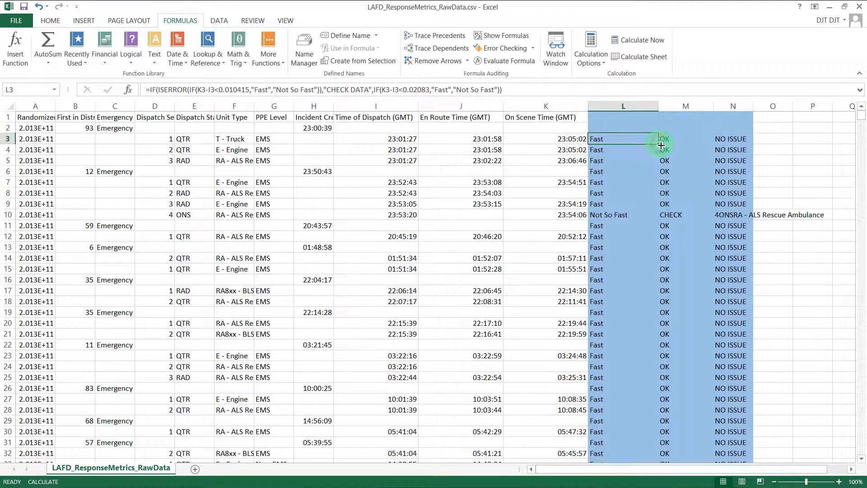
double_click(661, 145)
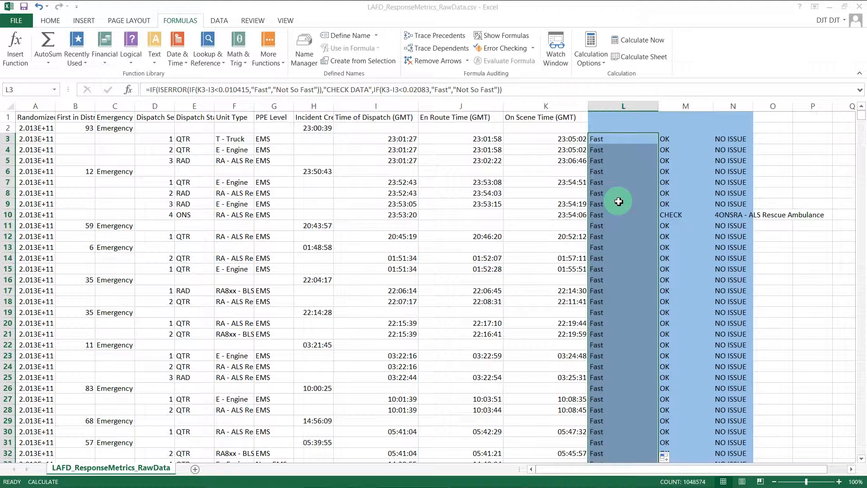
left_click(656, 61)
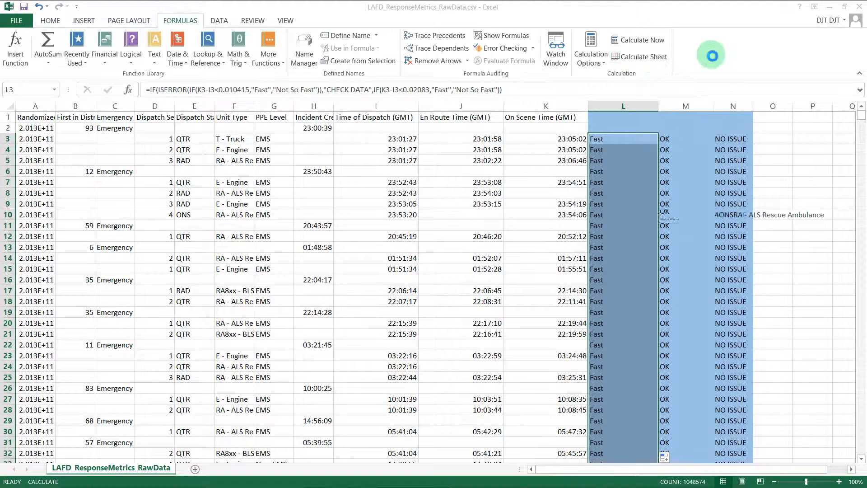